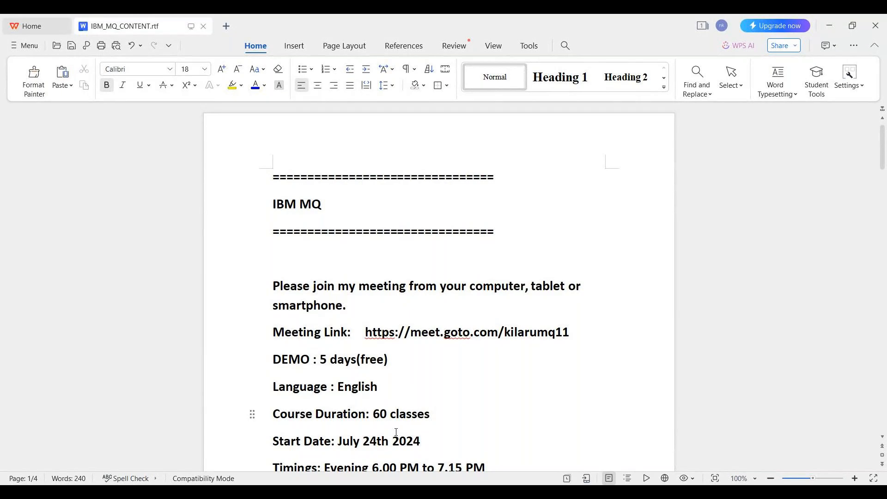
pyautogui.doubleClick(399, 417)
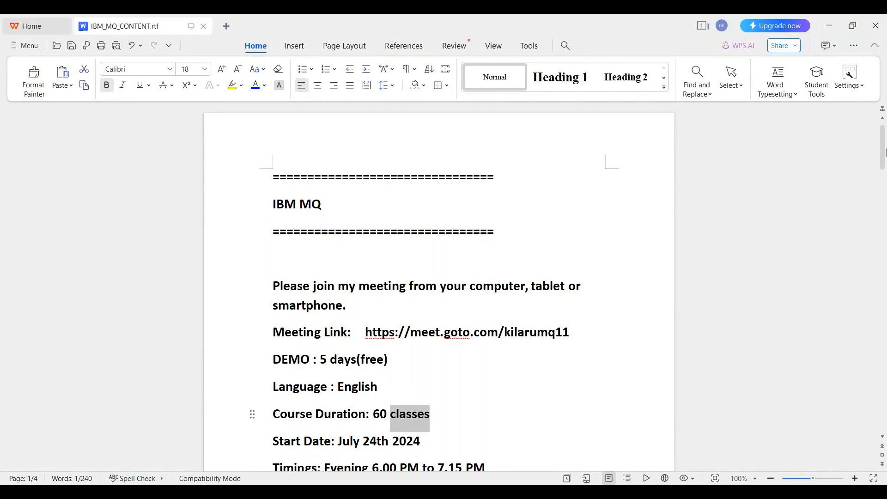
pyautogui.scroll(-2, 484, 312)
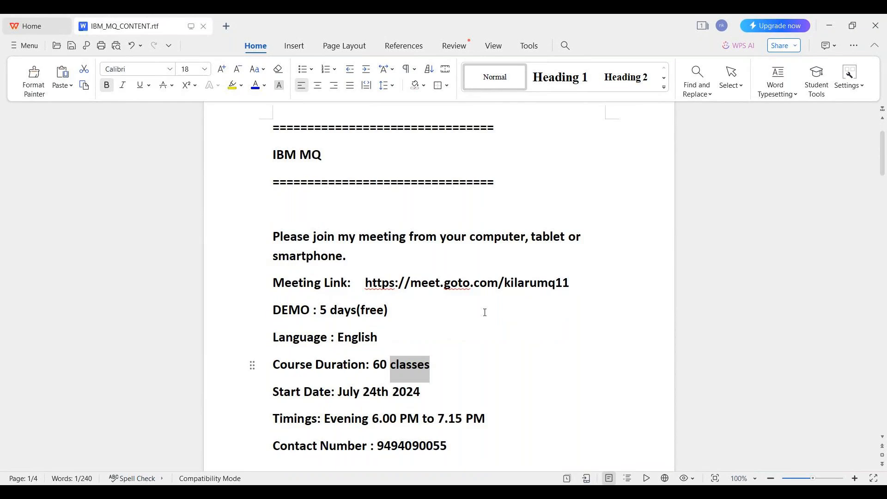
pyautogui.doubleClick(381, 392)
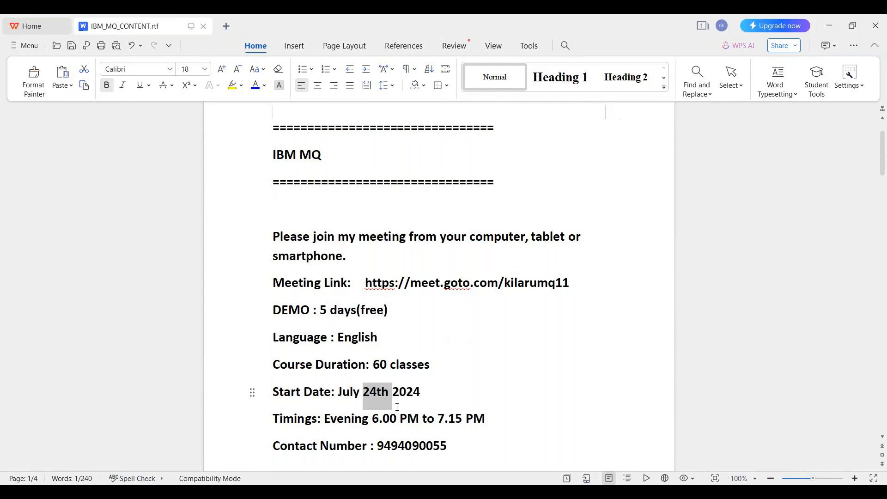
pyautogui.click(486, 421)
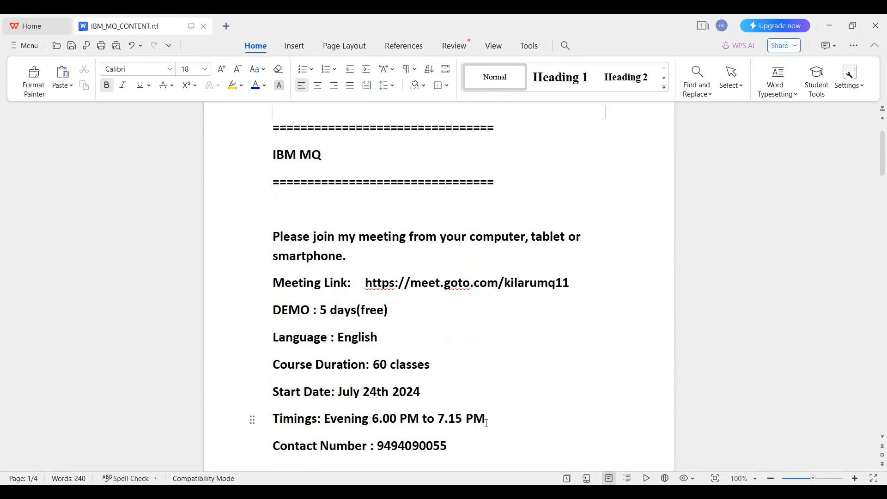
pyautogui.click(366, 337)
pyautogui.moveTo(570, 282); pyautogui.dragTo(368, 284)
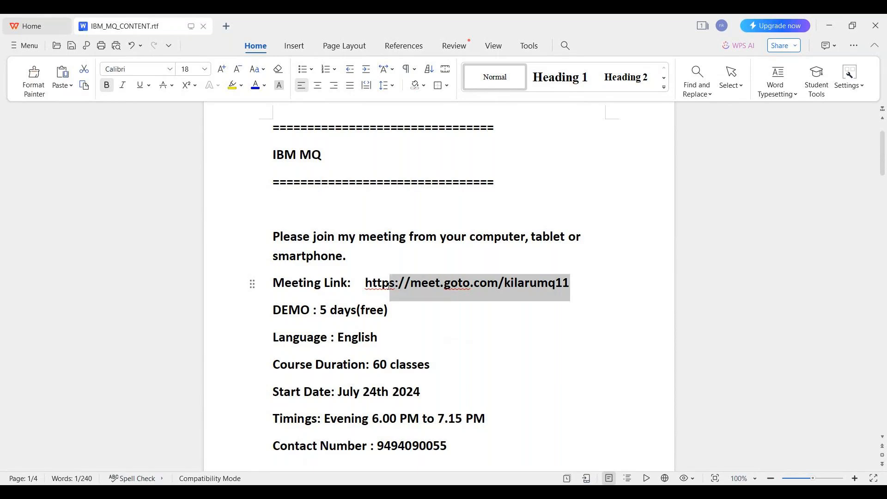
pyautogui.click(316, 309)
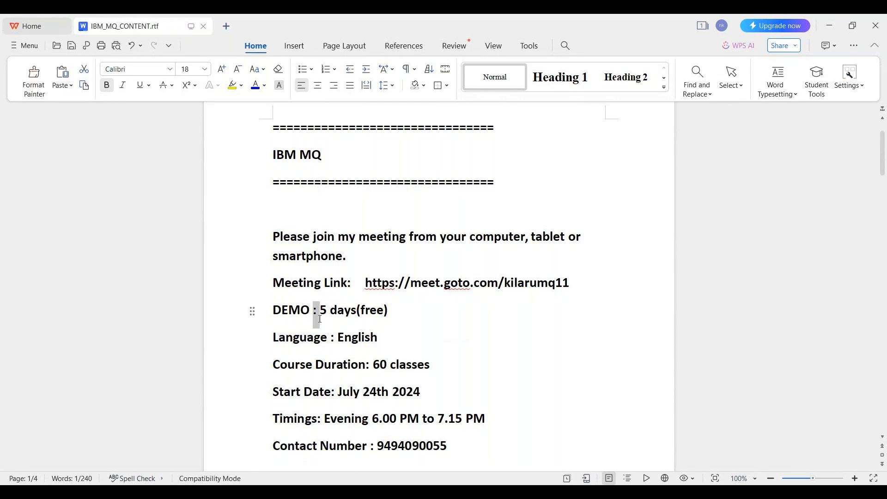
pyautogui.click(402, 323)
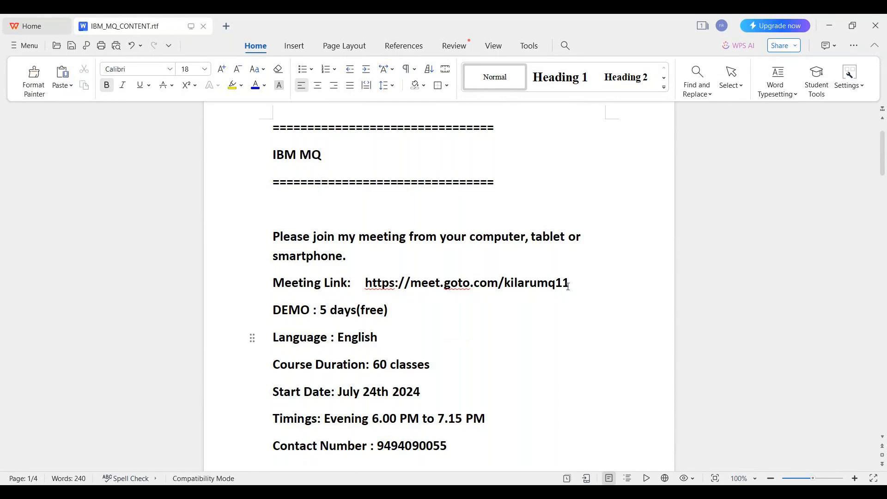
pyautogui.click(589, 282)
pyautogui.moveTo(882, 169); pyautogui.dragTo(881, 182)
pyautogui.moveTo(438, 237); pyautogui.dragTo(432, 238)
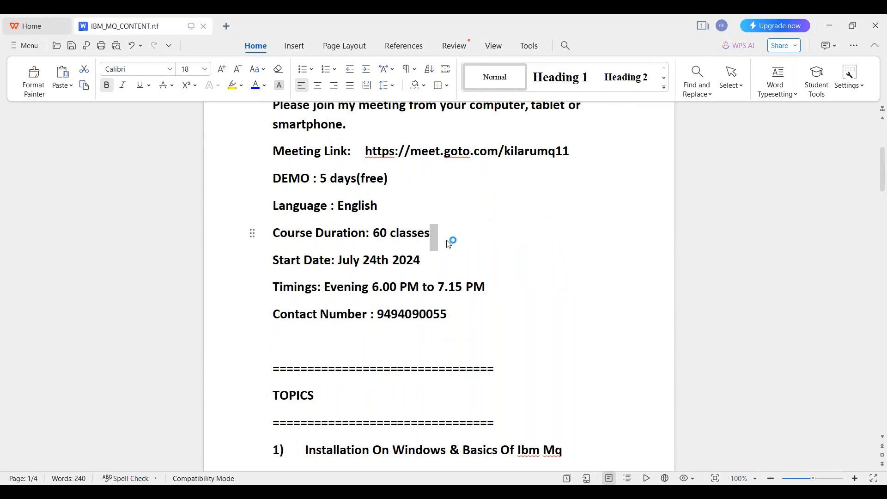
pyautogui.doubleClick(405, 316)
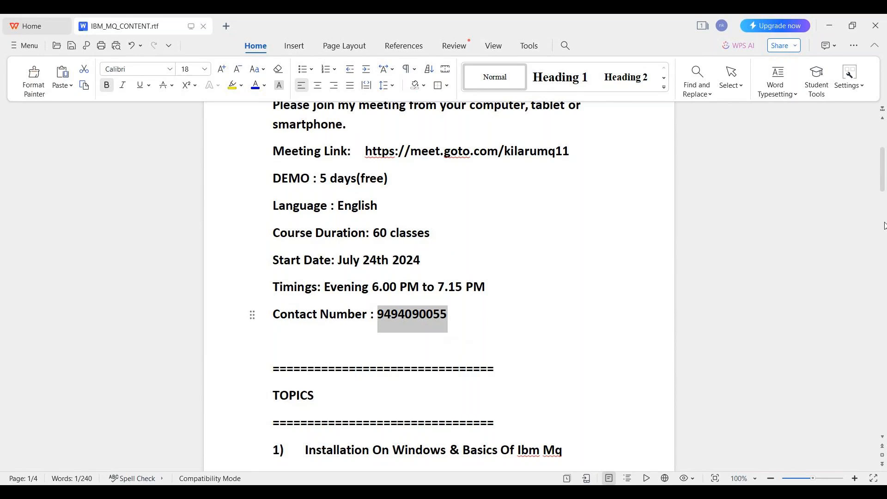
pyautogui.moveTo(882, 182); pyautogui.dragTo(881, 206)
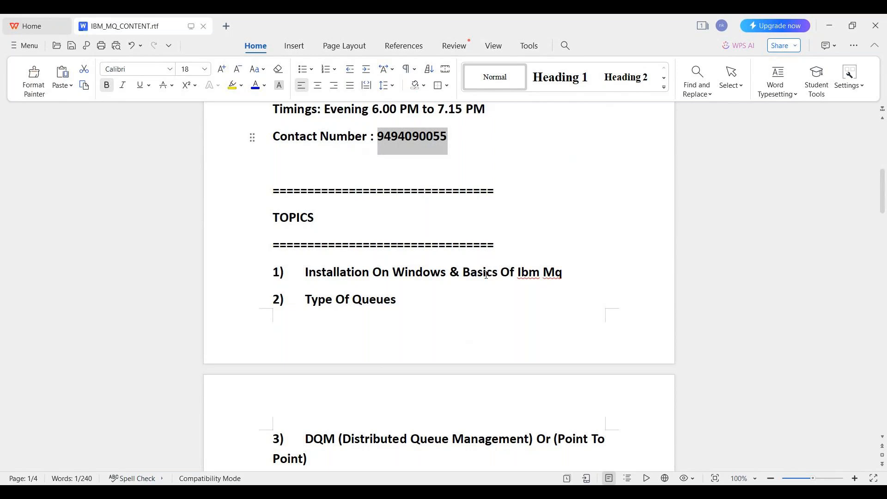
pyautogui.moveTo(882, 200); pyautogui.dragTo(883, 218)
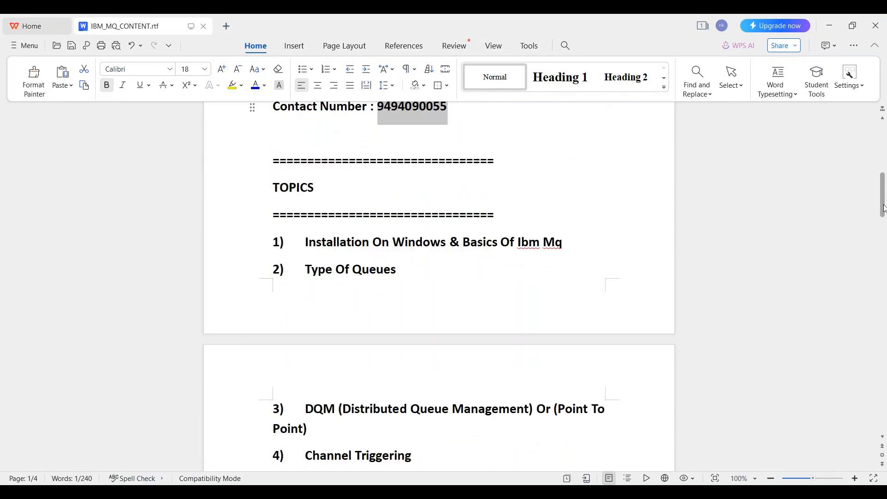
pyautogui.moveTo(883, 219); pyautogui.dragTo(883, 232)
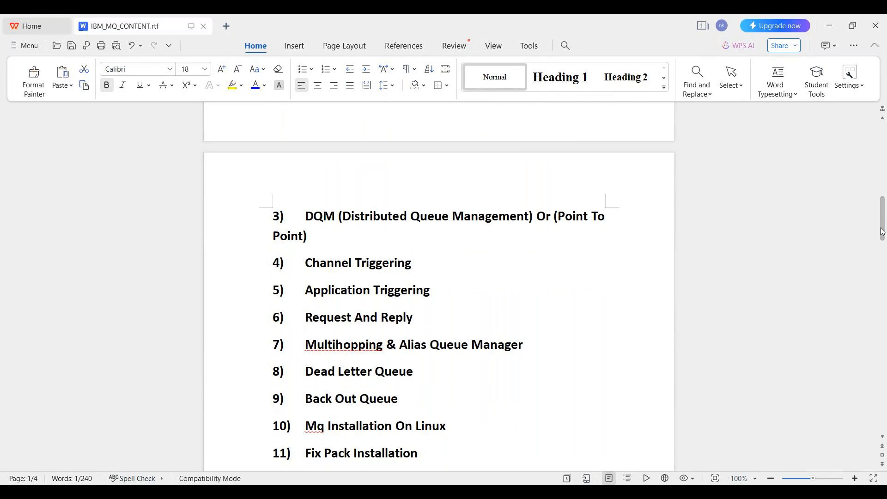
pyautogui.moveTo(882, 231); pyautogui.dragTo(882, 238)
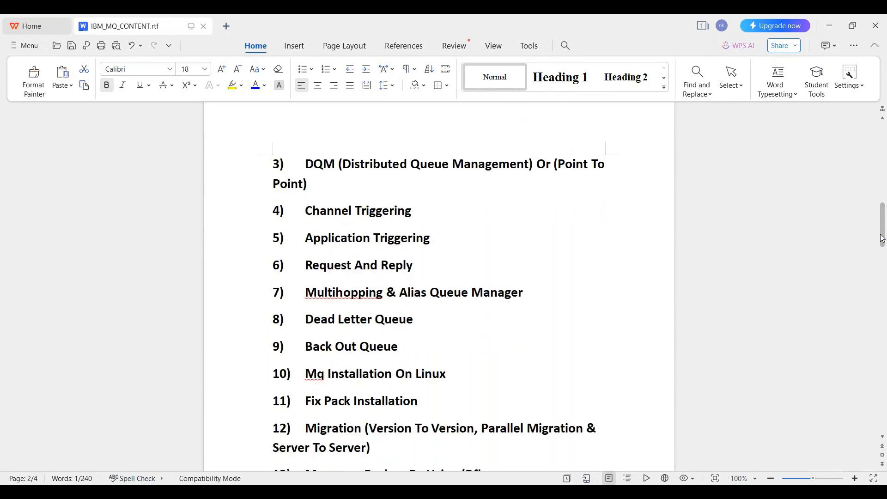
pyautogui.moveTo(882, 238); pyautogui.dragTo(881, 245)
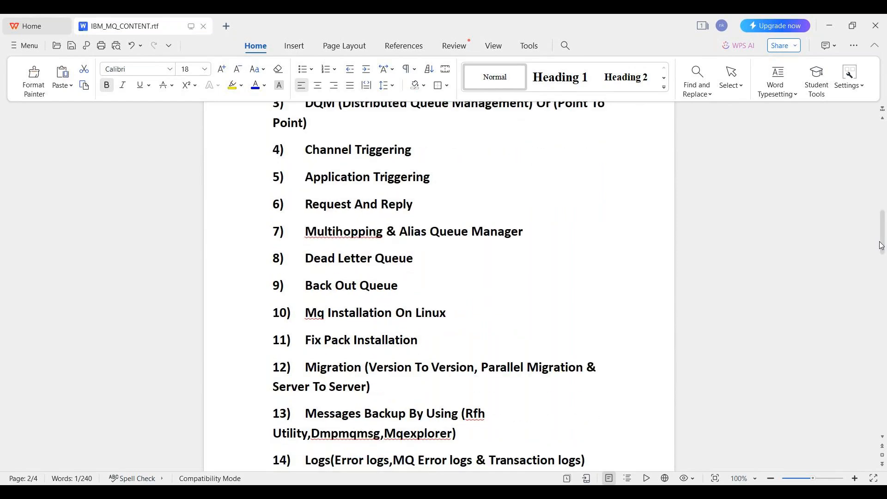
pyautogui.moveTo(881, 244); pyautogui.dragTo(882, 259)
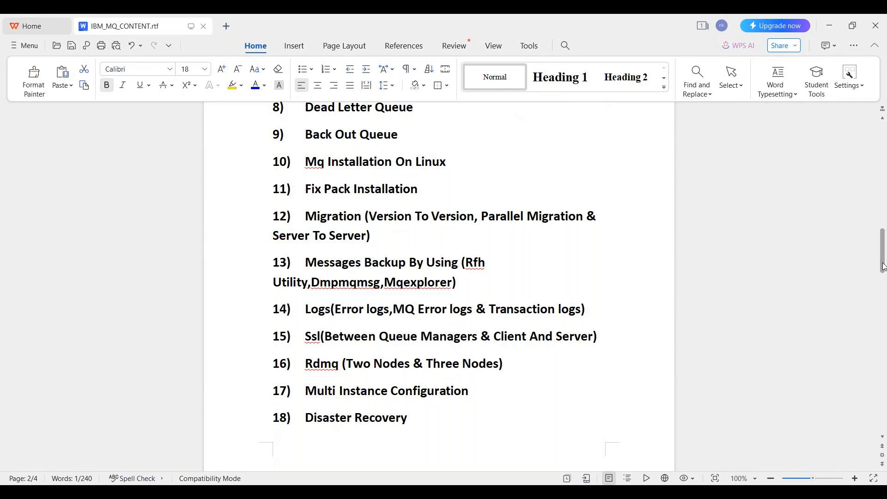
pyautogui.moveTo(883, 266); pyautogui.dragTo(875, 317)
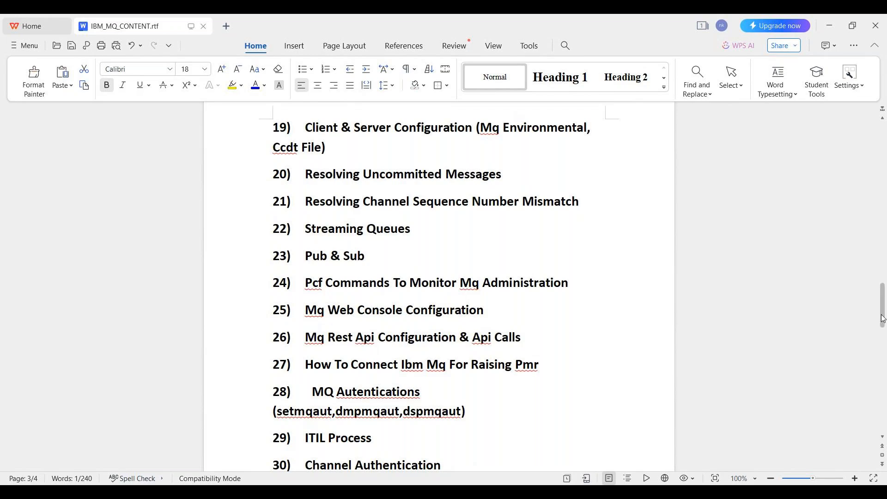
pyautogui.moveTo(882, 315); pyautogui.dragTo(879, 340)
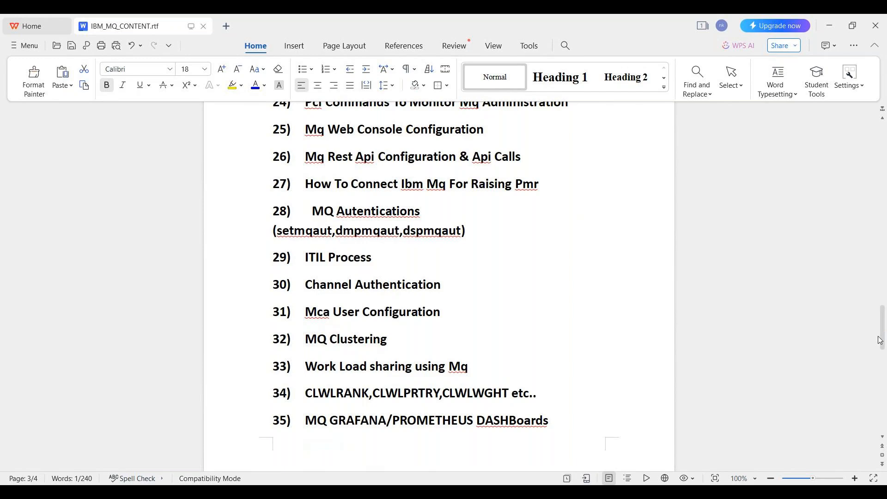
pyautogui.moveTo(880, 339); pyautogui.dragTo(881, 362)
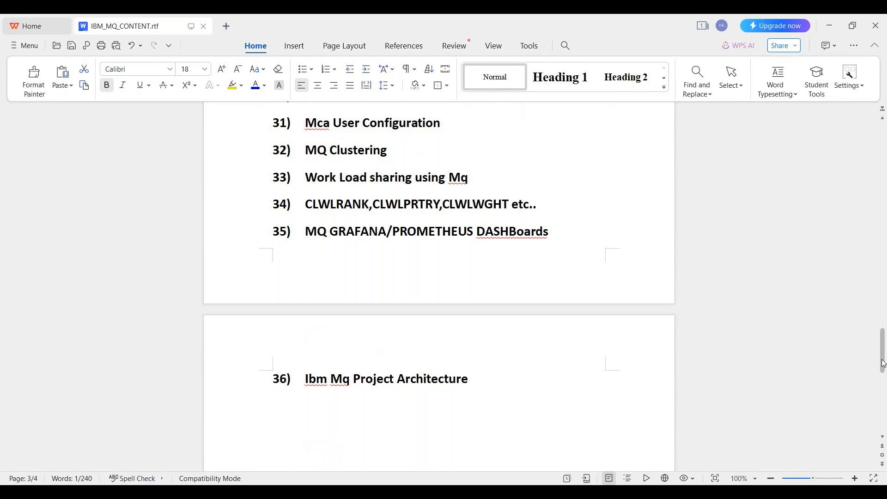
pyautogui.moveTo(881, 363); pyautogui.dragTo(881, 139)
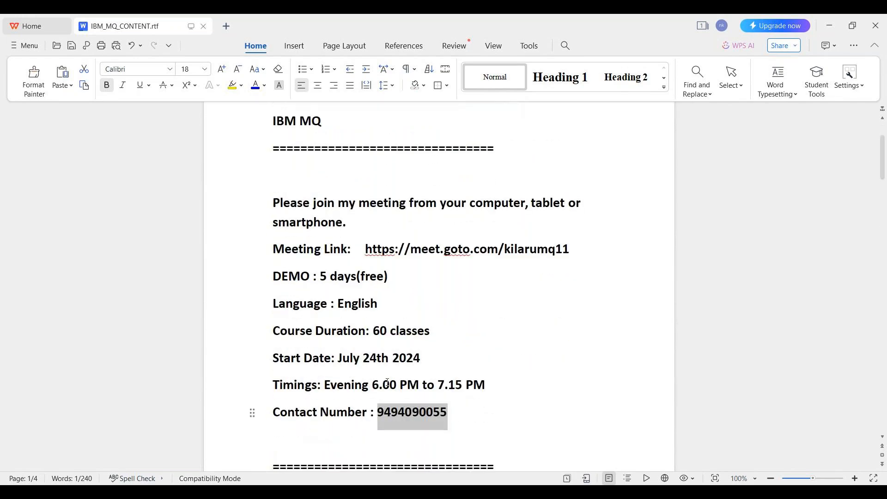
pyautogui.moveTo(383, 384); pyautogui.dragTo(399, 385)
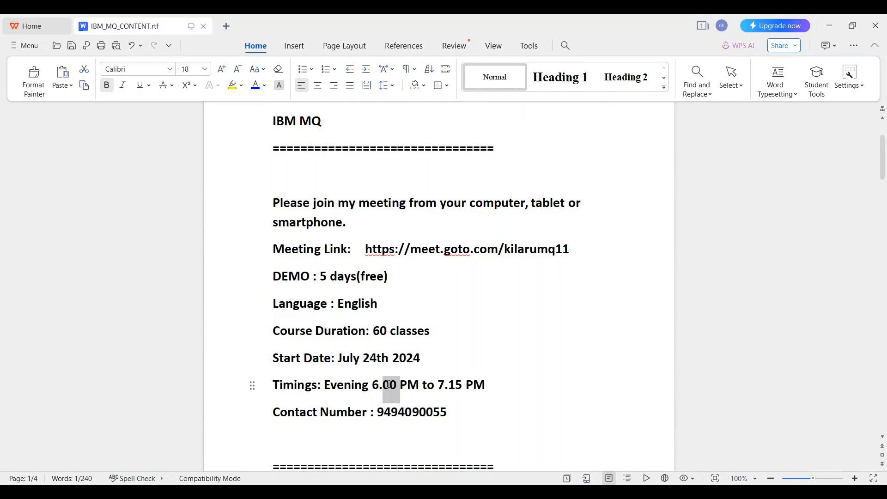
pyautogui.doubleClick(398, 411)
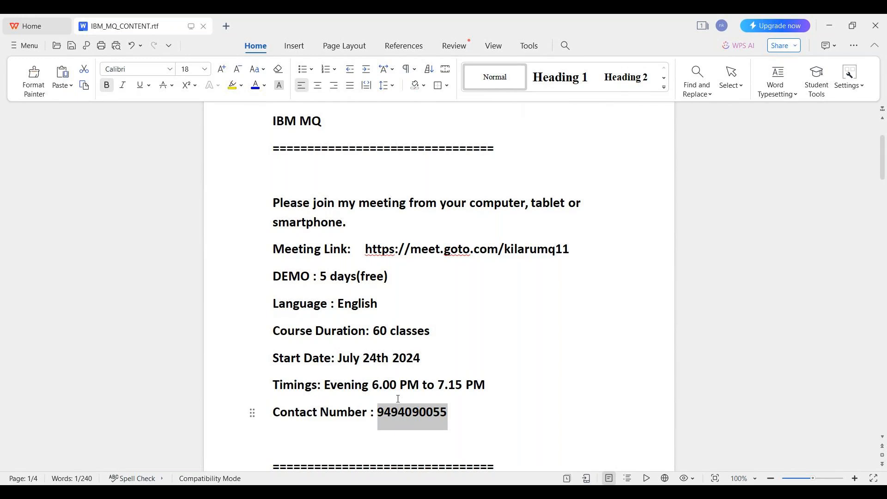
pyautogui.doubleClick(383, 331)
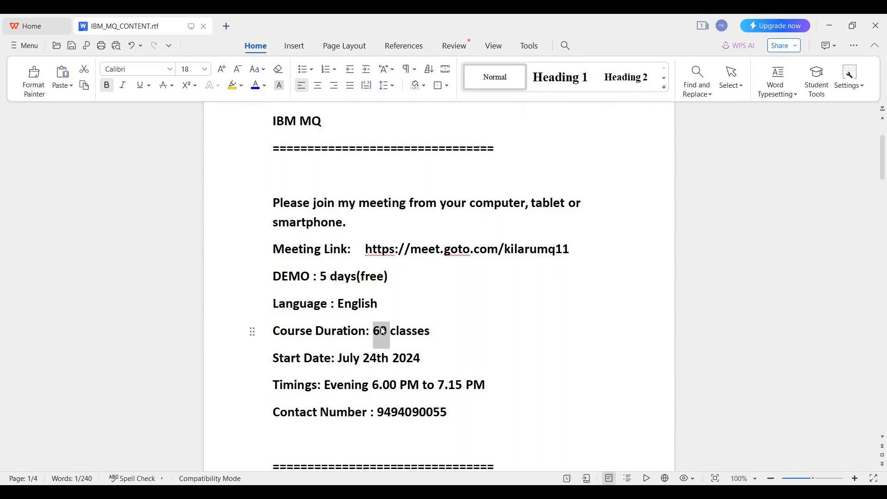
pyautogui.doubleClick(347, 302)
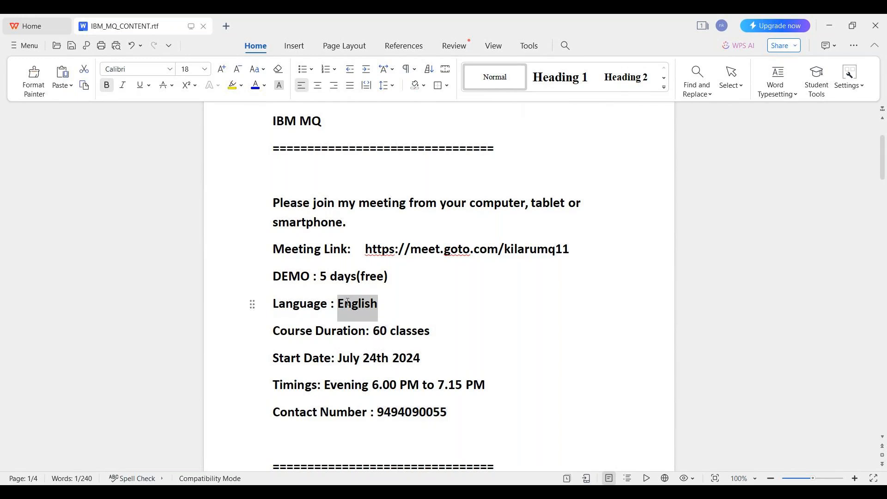
pyautogui.doubleClick(322, 276)
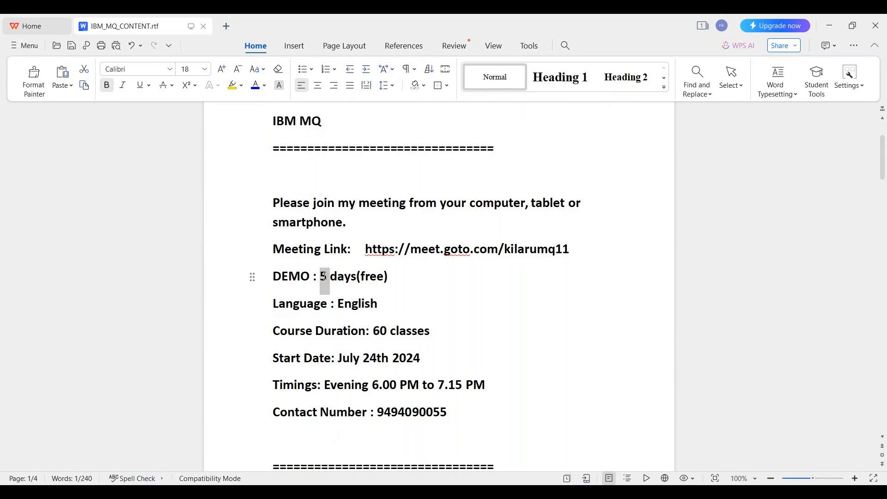
pyautogui.click(389, 276)
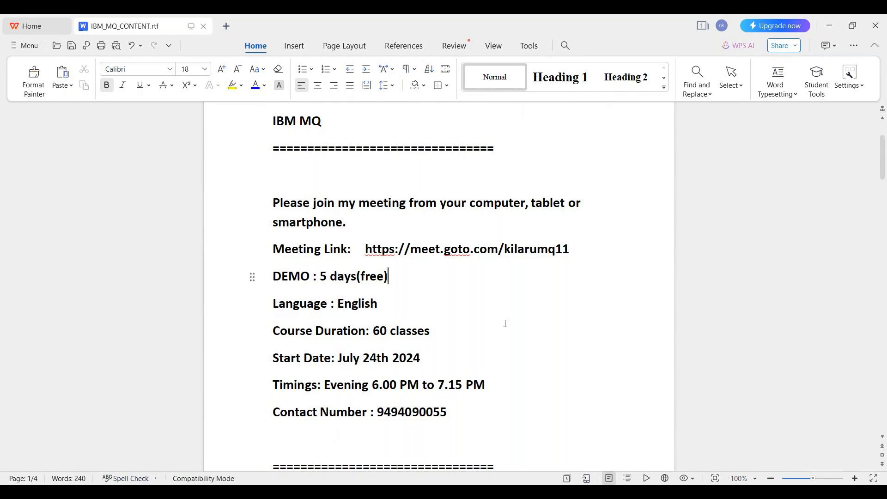